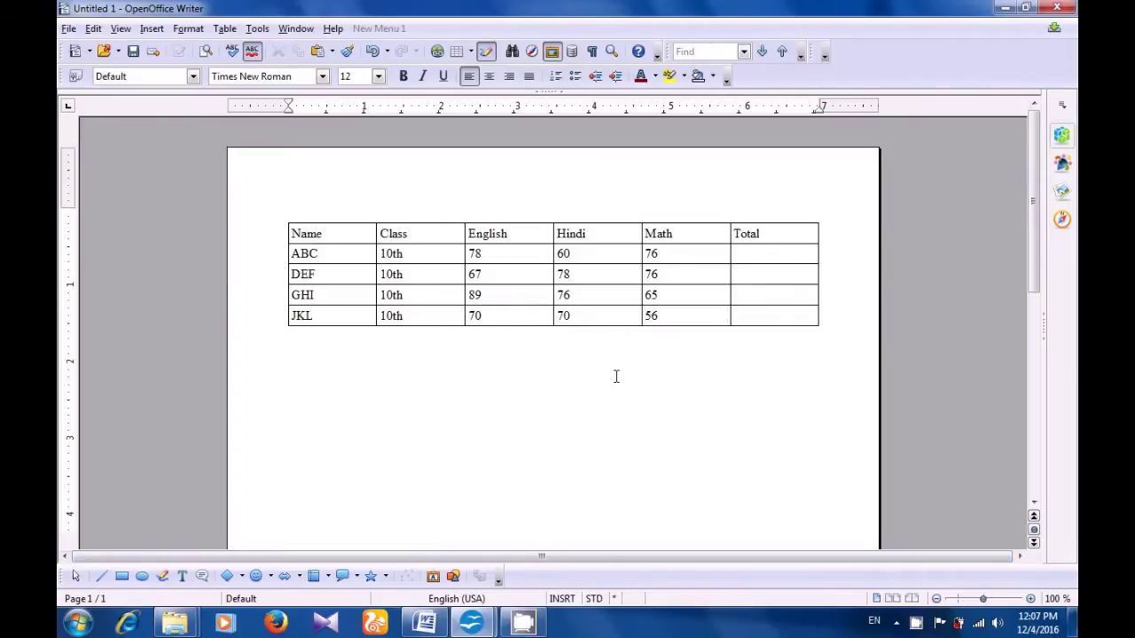
- Enter the formula =sum(<C2:E2>) in the Total cell of the ABC row to add the English, Hindi and Math marks
{"action": "left_click", "coordinate": [733, 261]}
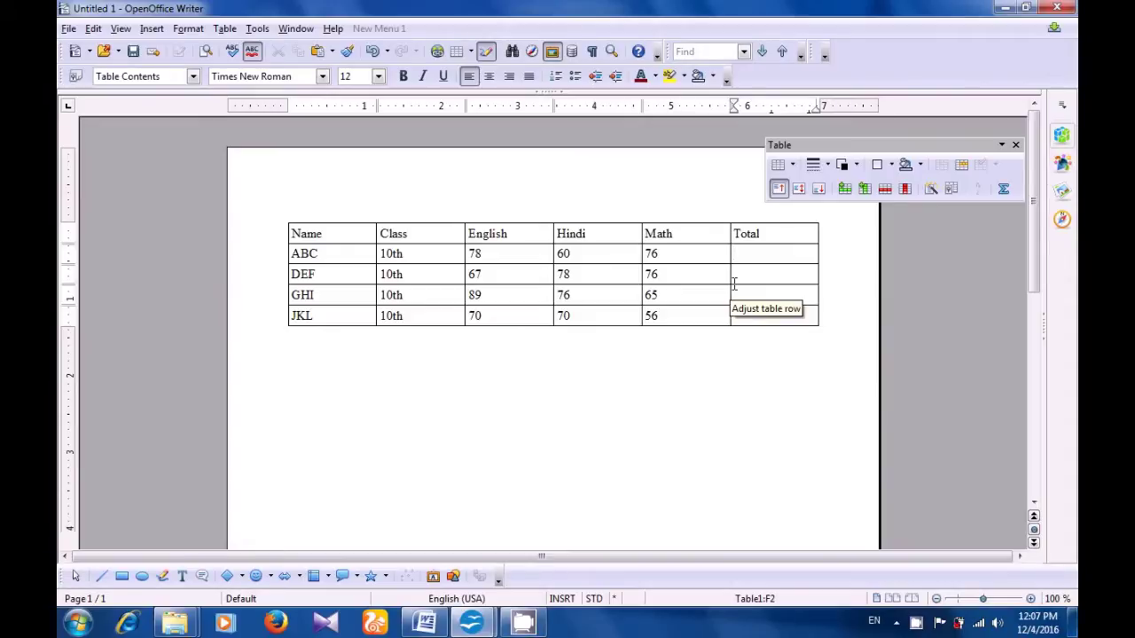
{"action": "key", "text": "F2"}
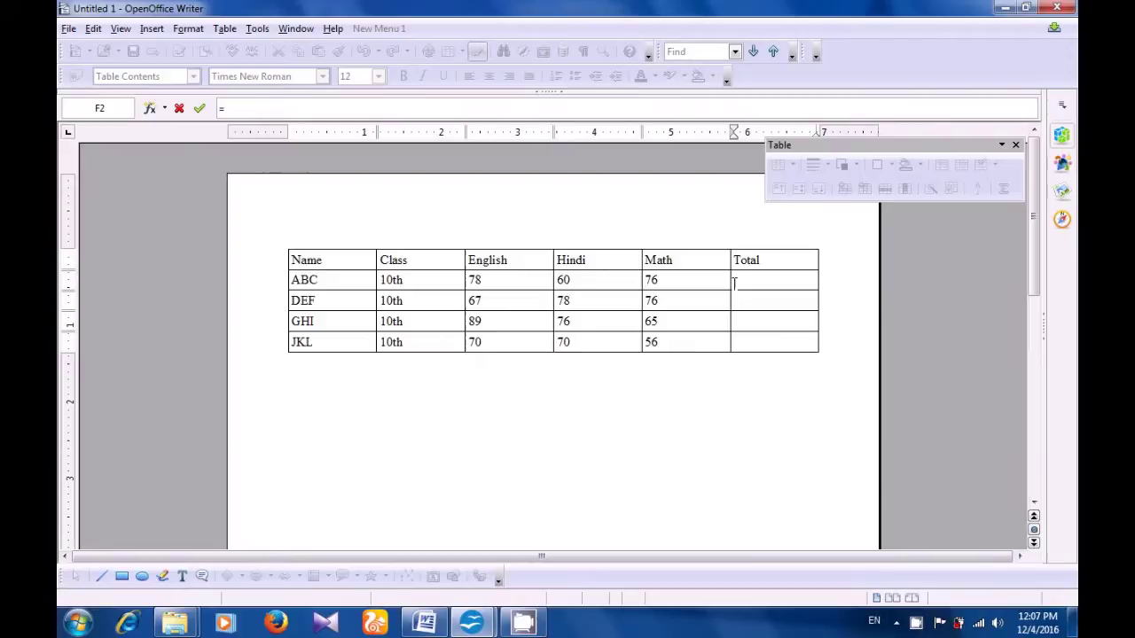
{"action": "type", "text": "sum"}
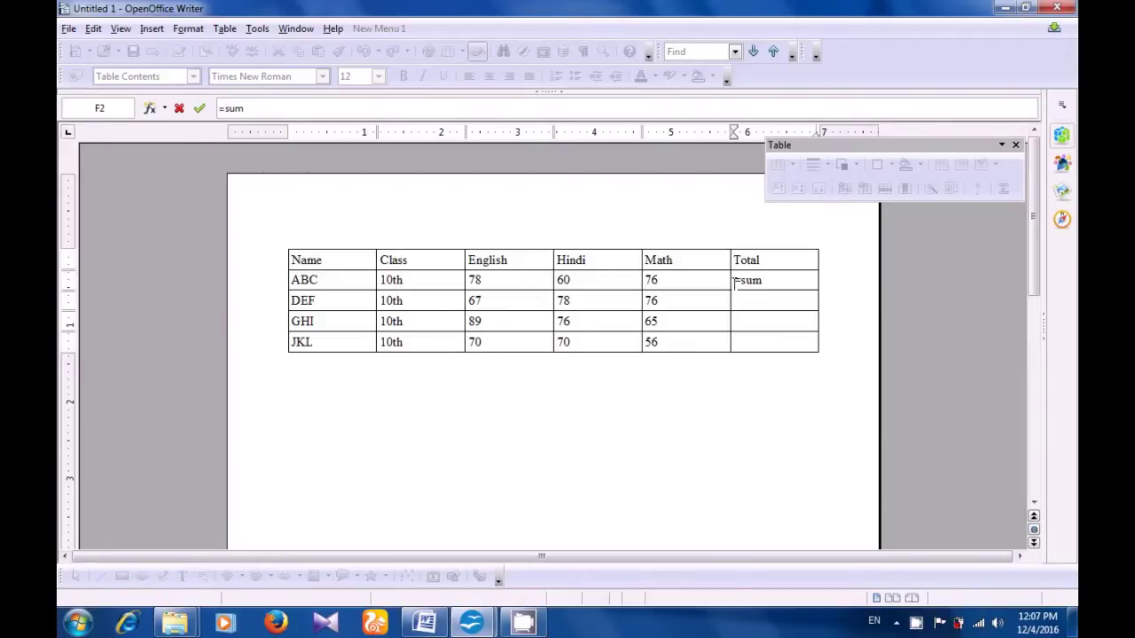
{"action": "type", "text": "("}
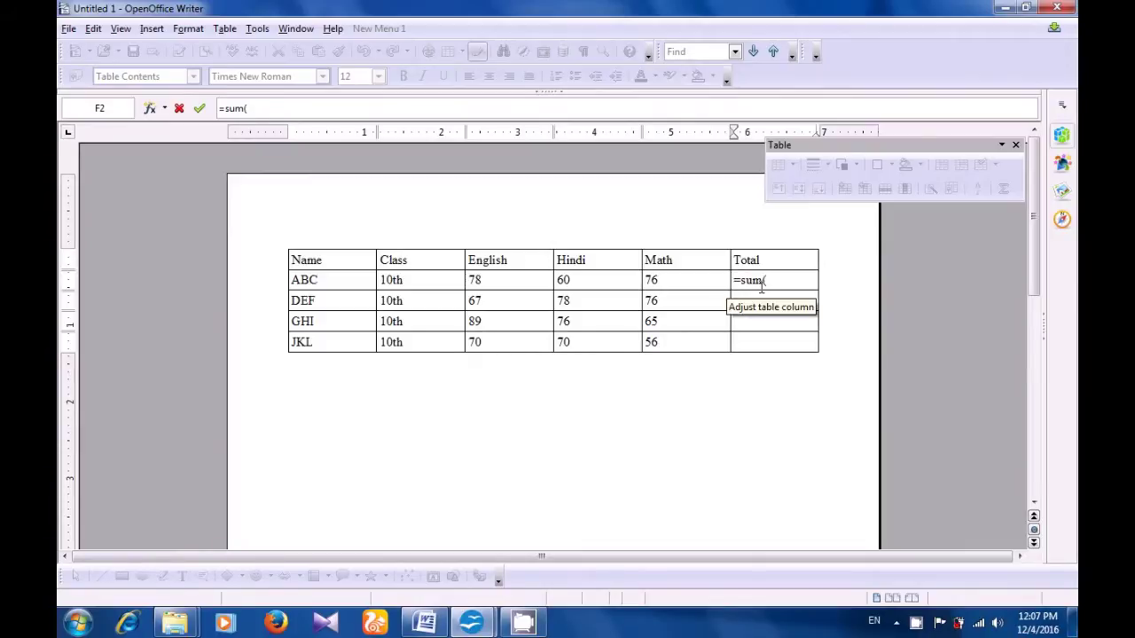
{"action": "left_click", "coordinate": [493, 282]}
{"action": "left_click_drag", "start_coordinate": [511, 276], "coordinate": [672, 283]}
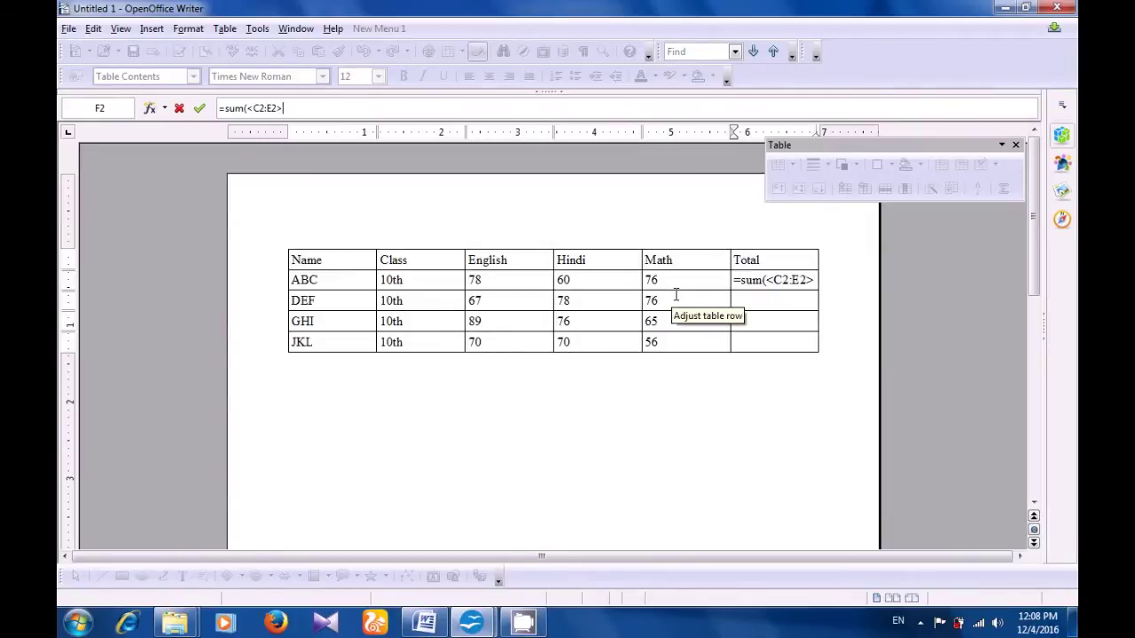
{"action": "type", "text": ")"}
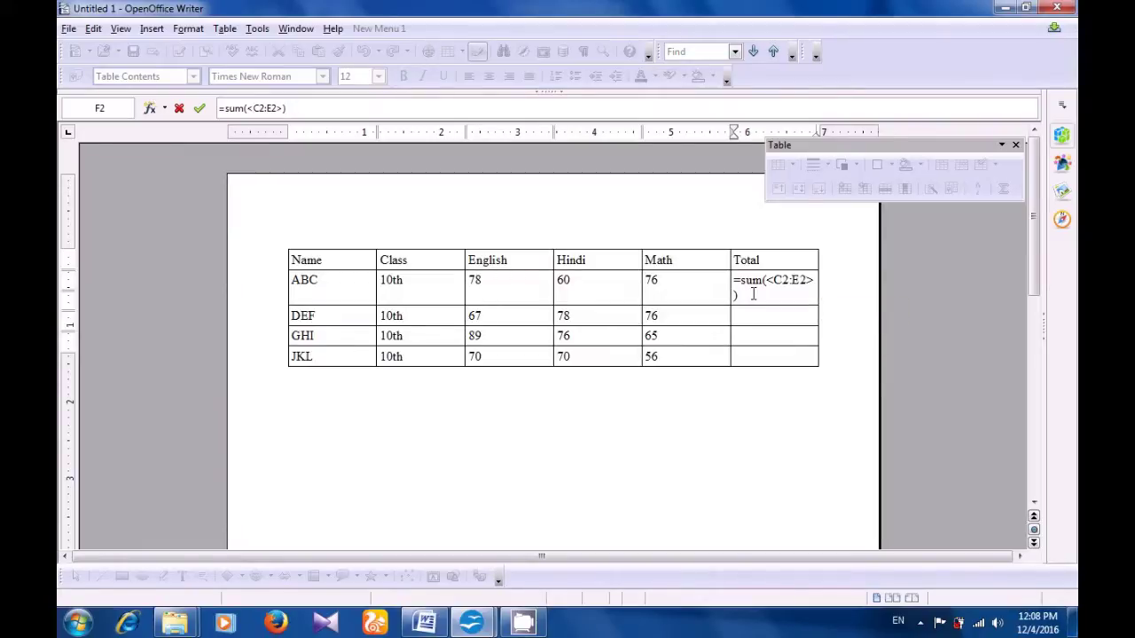
{"action": "key", "text": "Return"}
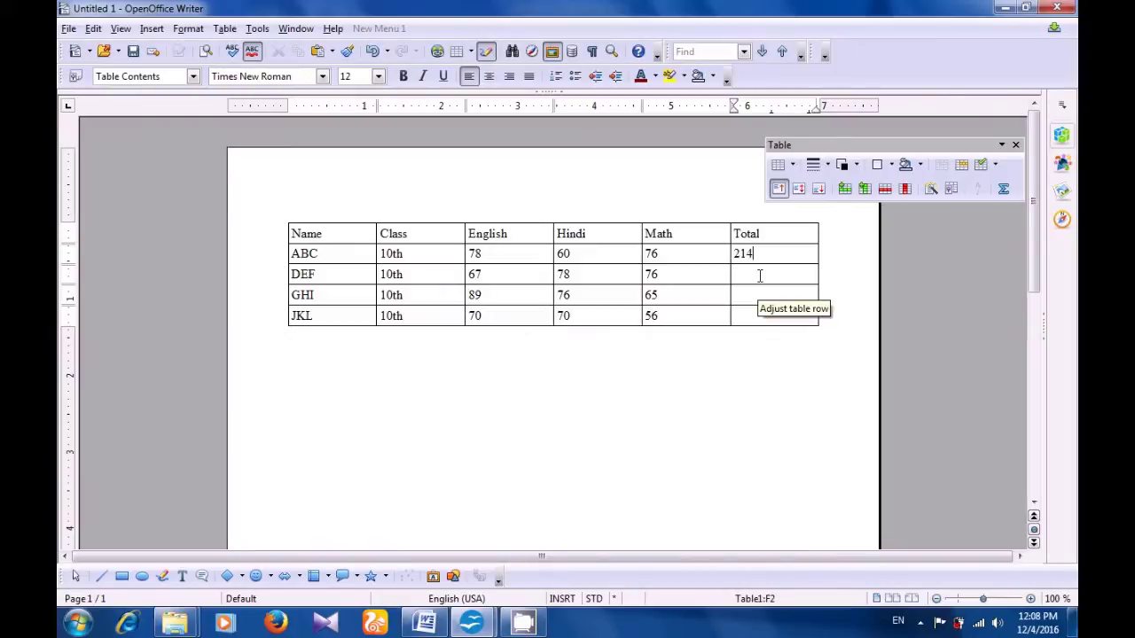
- Total the DEF row's three subject marks in its Total cell with the formula =sum(<C3:E3>)
{"action": "left_click", "coordinate": [760, 276]}
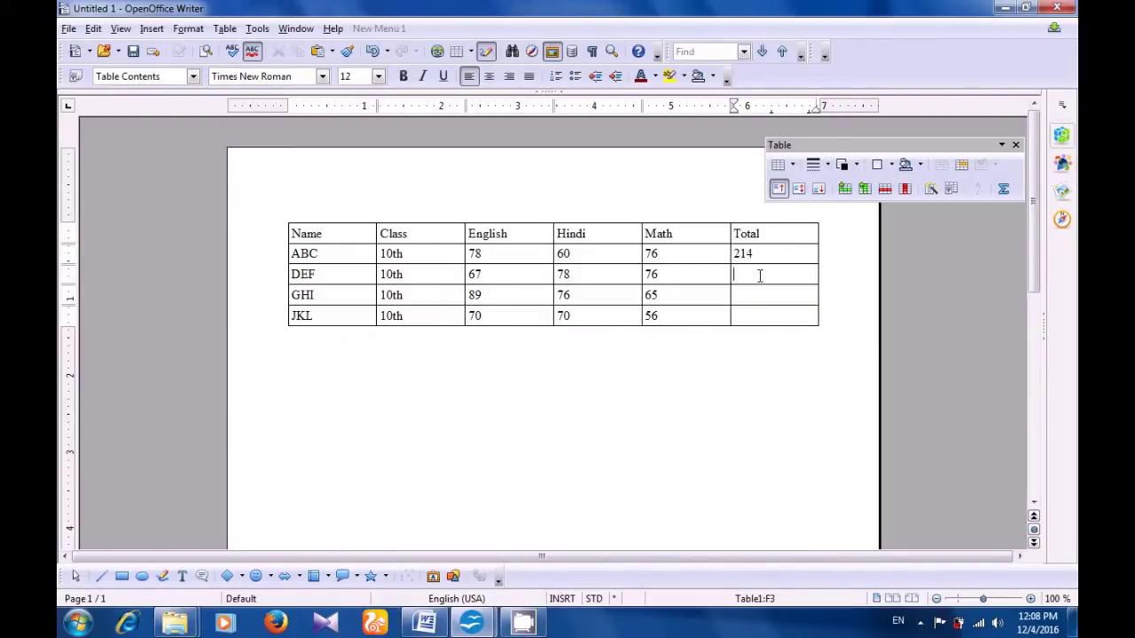
{"action": "type", "text": "="}
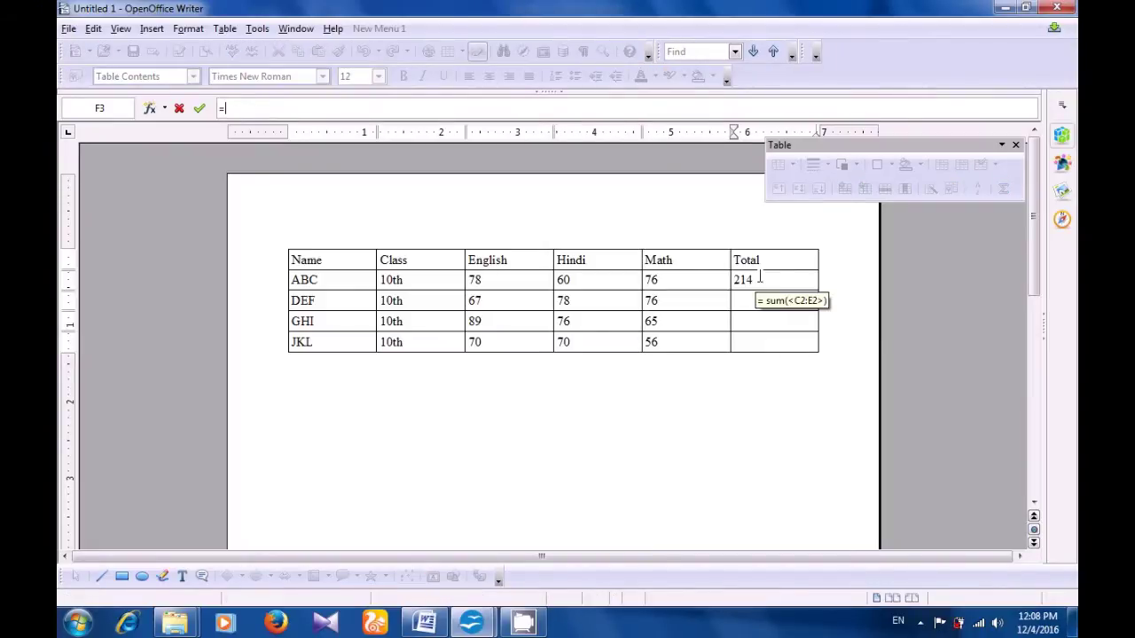
{"action": "type", "text": "sum"}
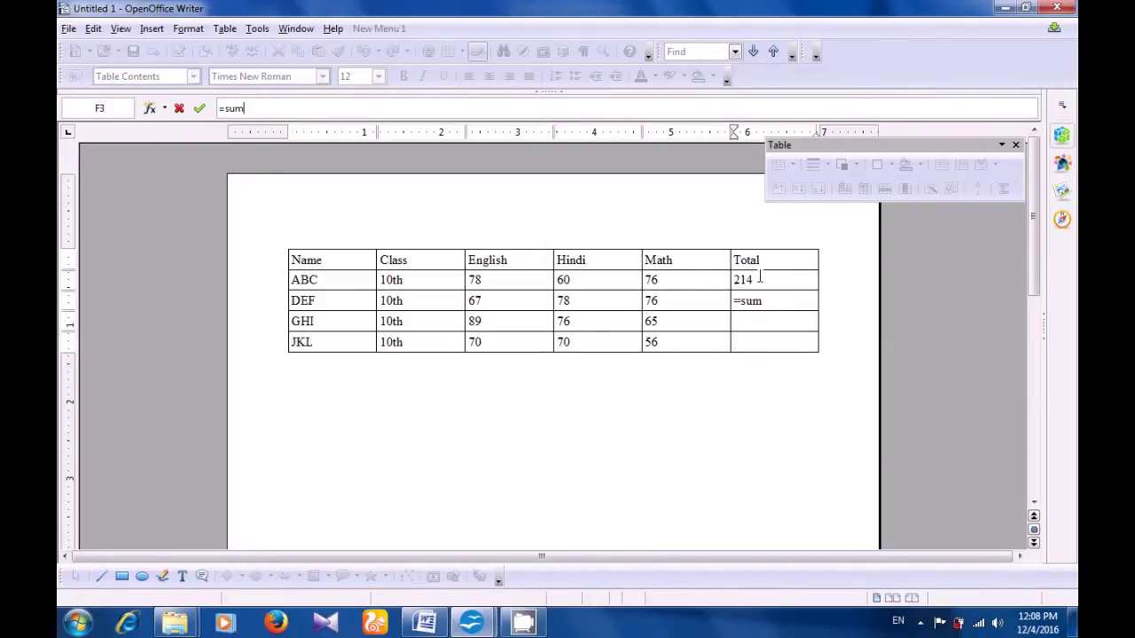
{"action": "type", "text": "("}
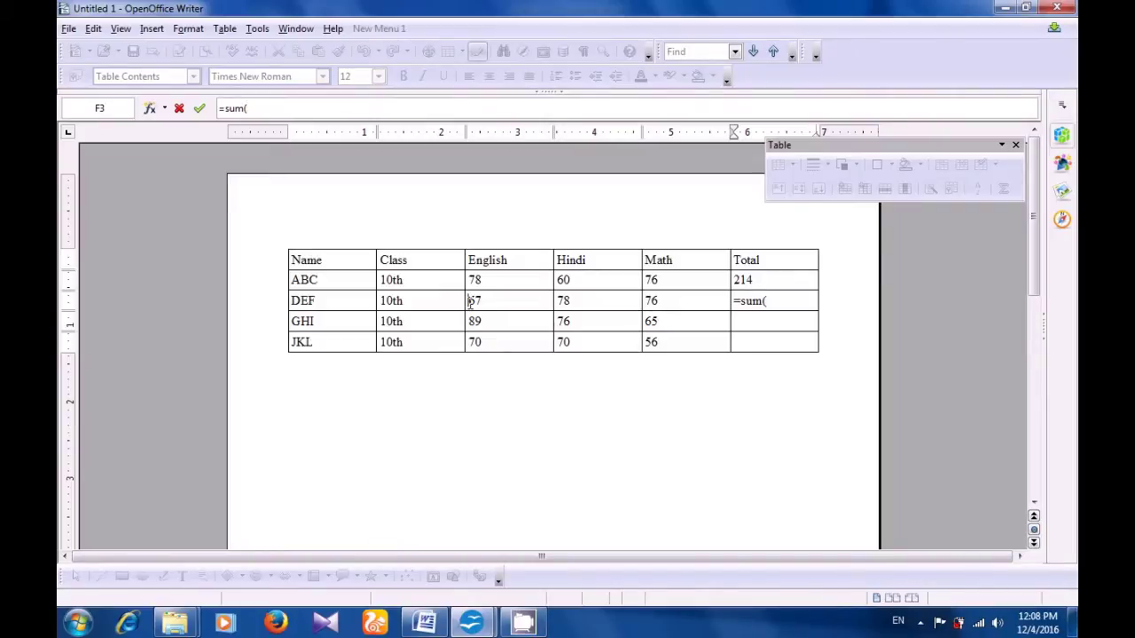
{"action": "left_click_drag", "start_coordinate": [470, 302], "coordinate": [673, 305]}
{"action": "type", "text": ")"}
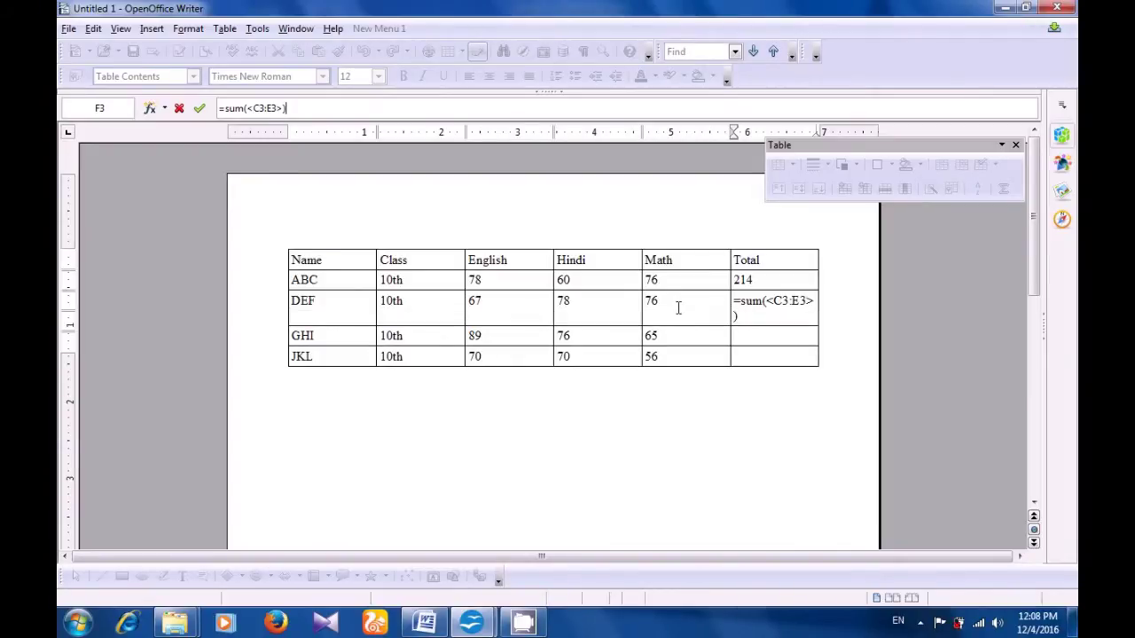
{"action": "key", "text": "Return"}
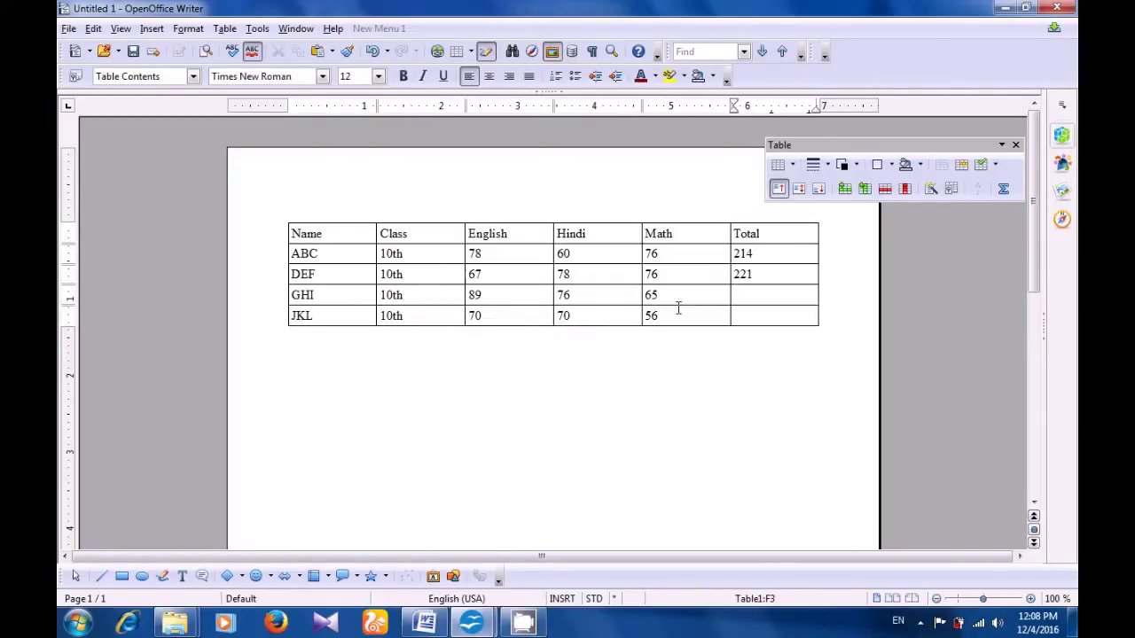
- Fill the GHI row's Total cell with the formula =sum(<C4:E4>)
{"action": "left_click", "coordinate": [743, 297]}
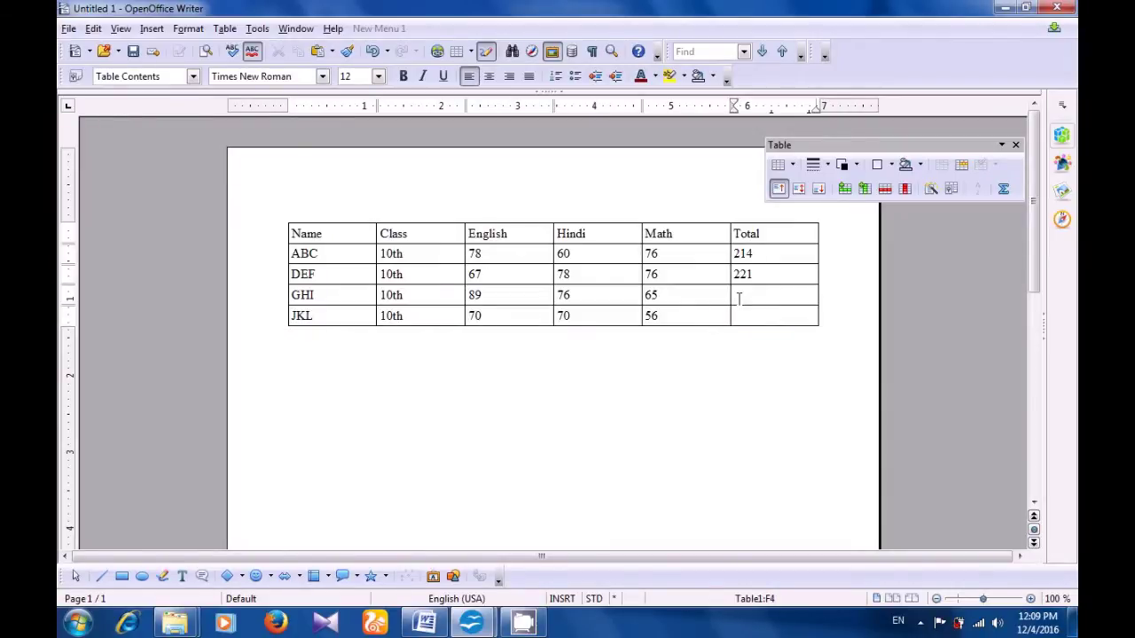
{"action": "key", "text": "F2"}
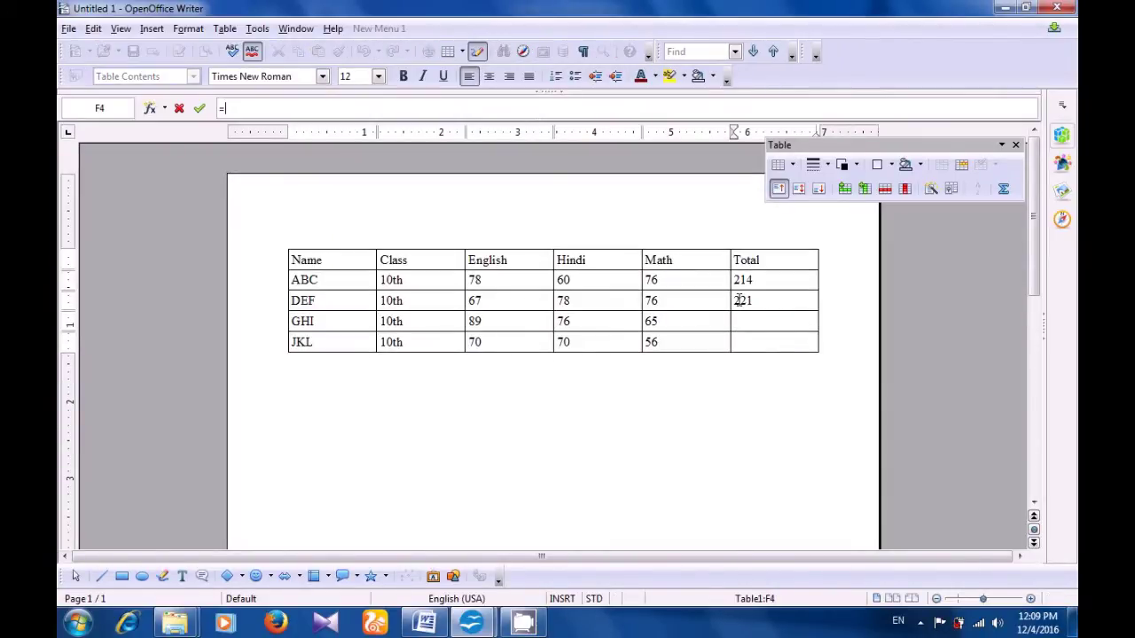
{"action": "type", "text": "sum("}
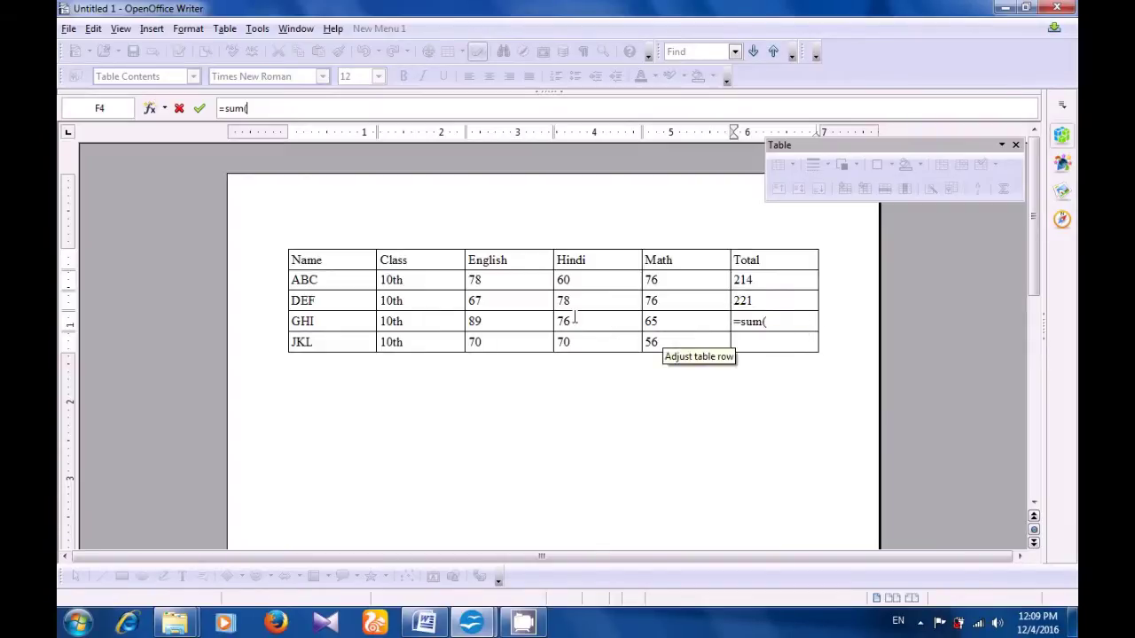
{"action": "left_click_drag", "start_coordinate": [485, 325], "coordinate": [682, 330]}
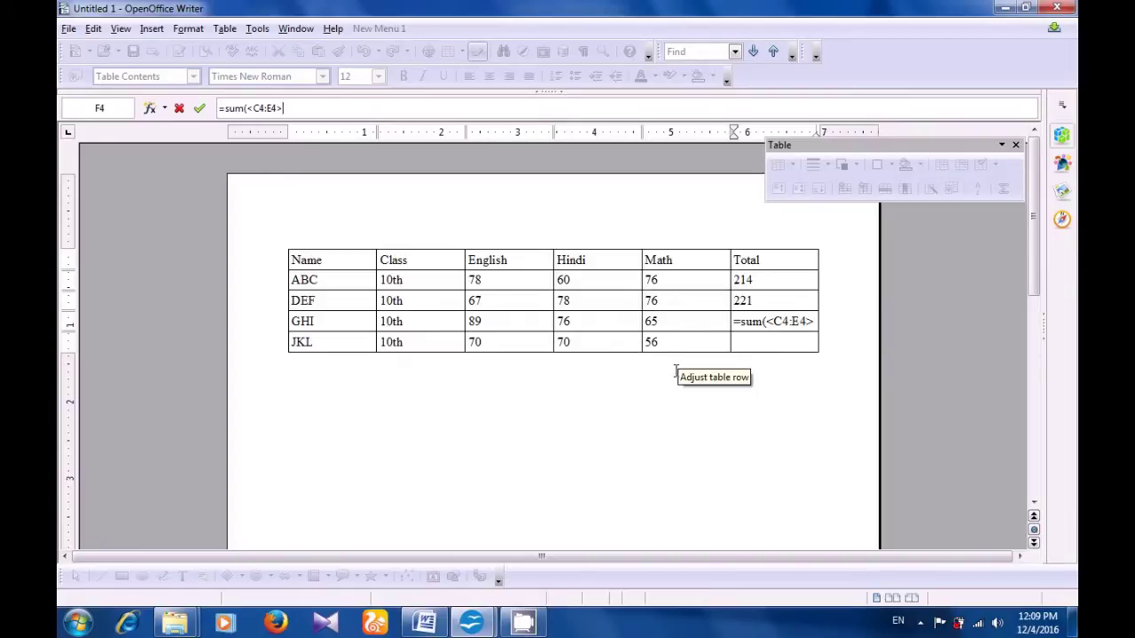
{"action": "type", "text": ")"}
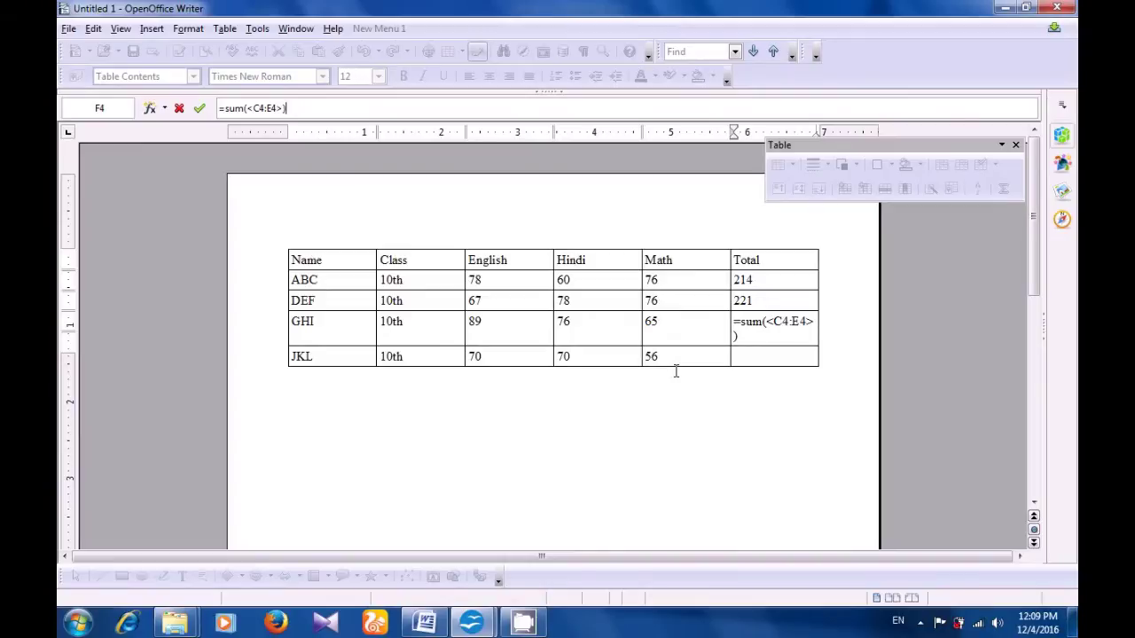
{"action": "key", "text": "Return"}
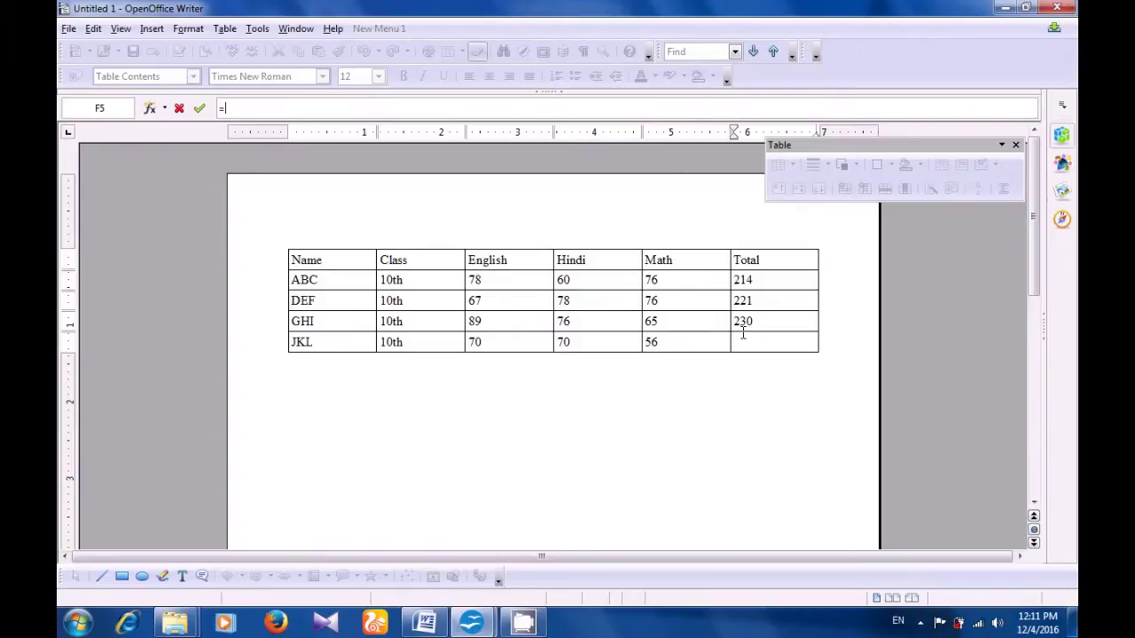
- Complete the Total column by entering =sum(<C5:E5>) in cell F5 of the JKL row
{"action": "type", "text": "sum("}
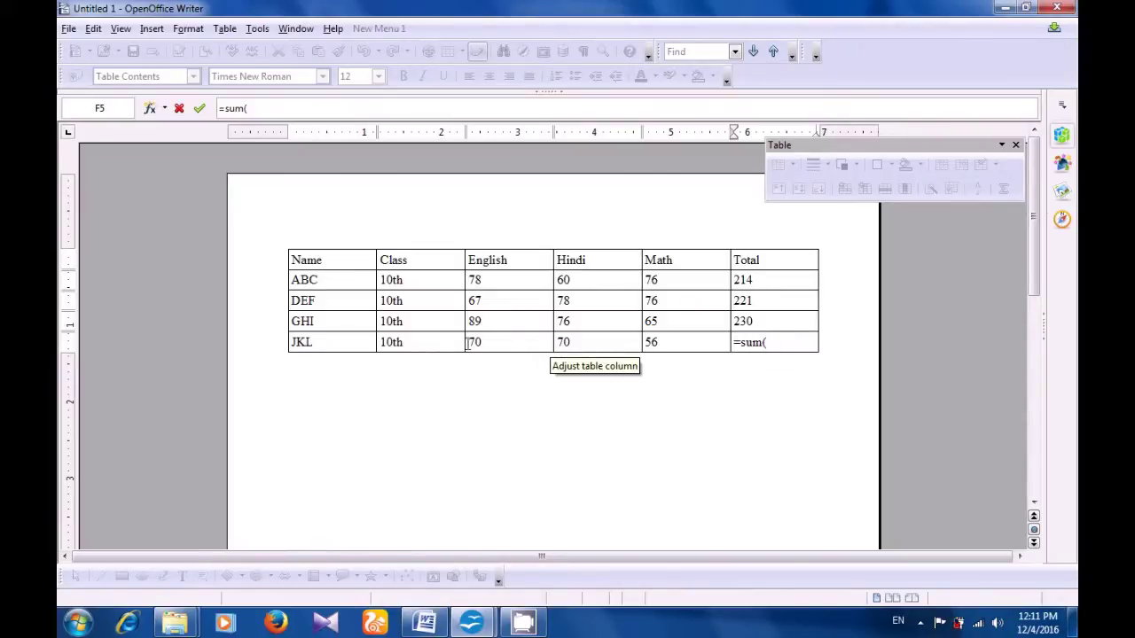
{"action": "left_click_drag", "start_coordinate": [470, 343], "coordinate": [679, 347]}
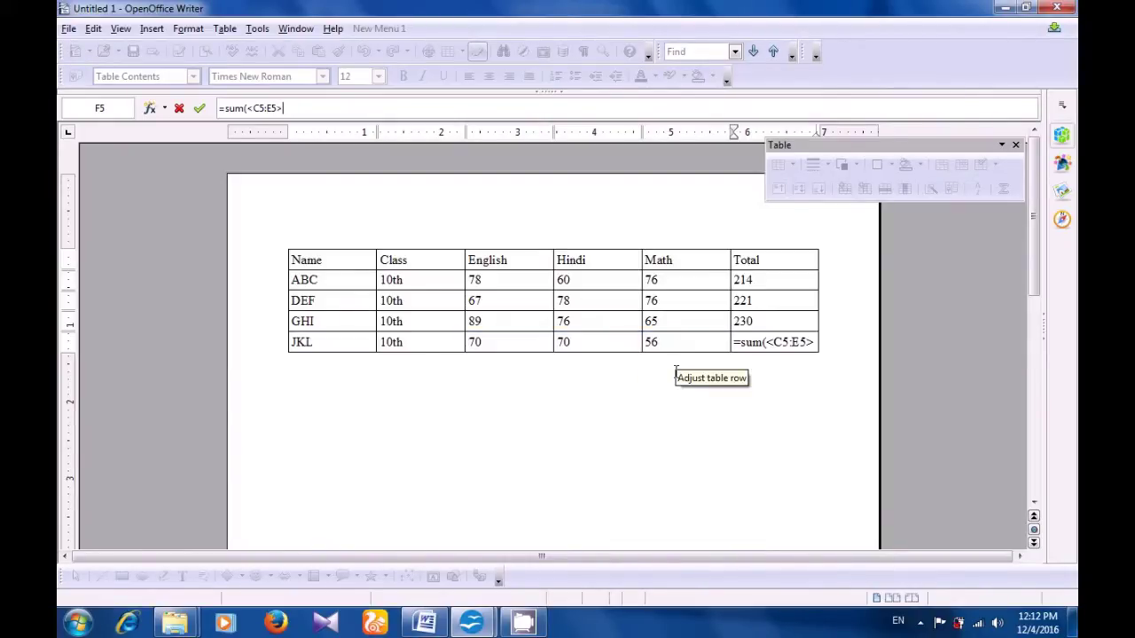
{"action": "type", "text": ")"}
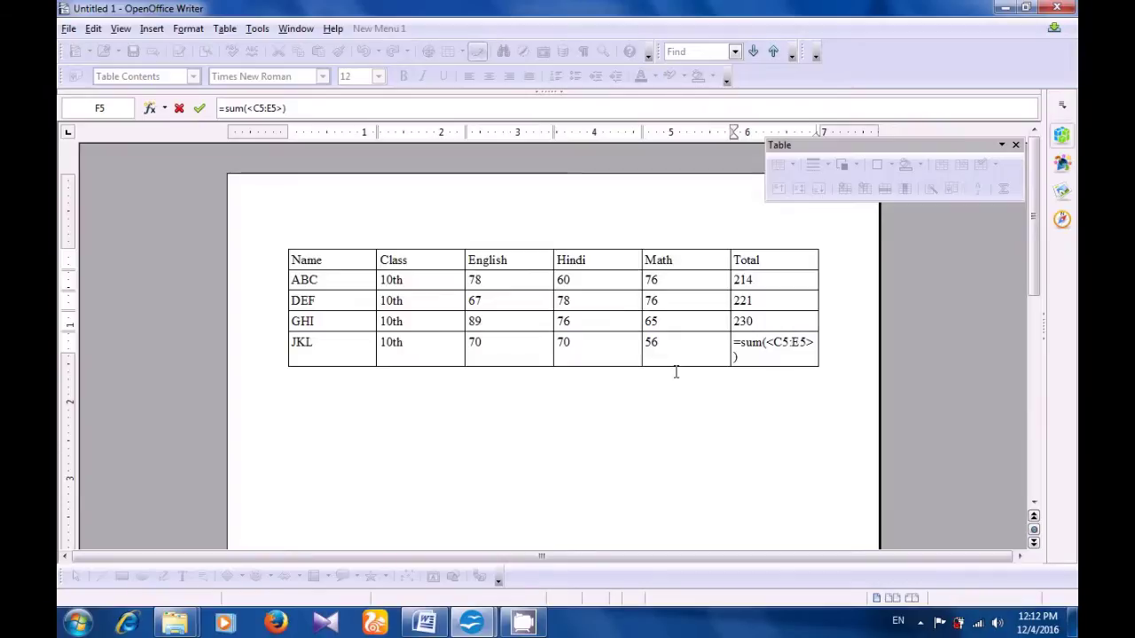
{"action": "key", "text": "Return"}
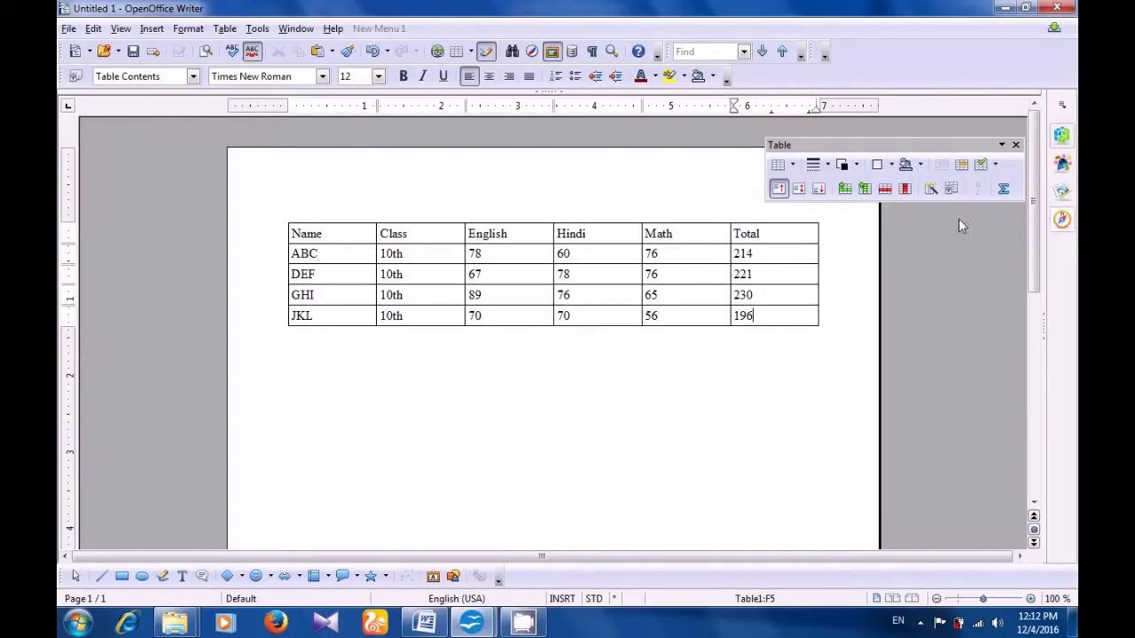
{"action": "left_click", "coordinate": [727, 353]}
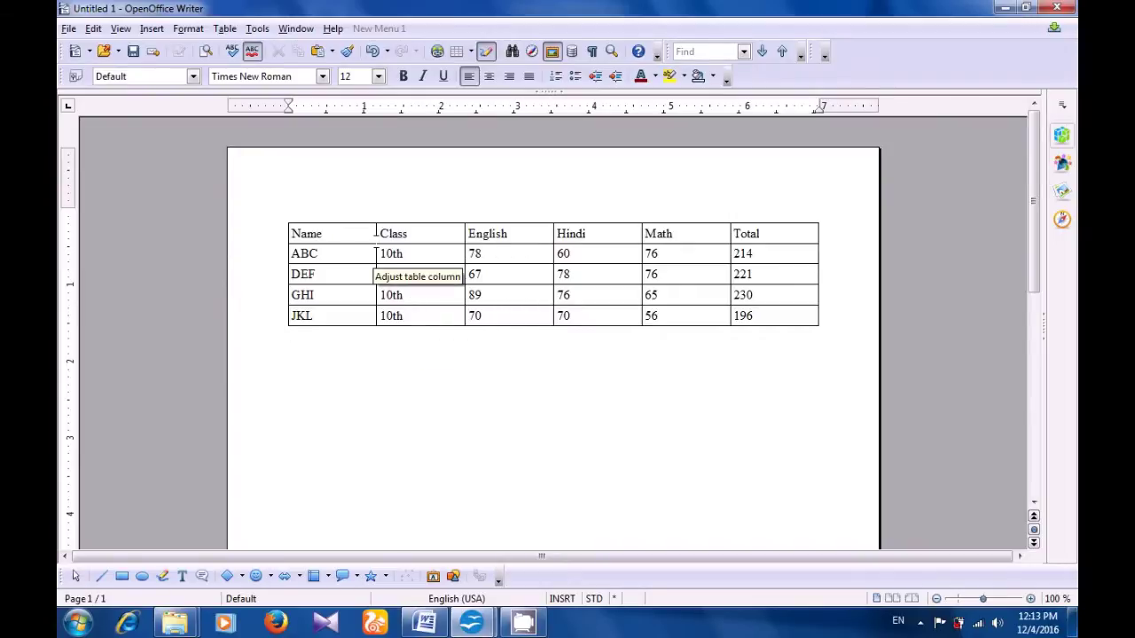
- Open AutoFormat for the marks table and preview the Black 1, Black 2, Gray, Green, Yellow and Lavender formats
{"action": "left_click", "coordinate": [343, 234]}
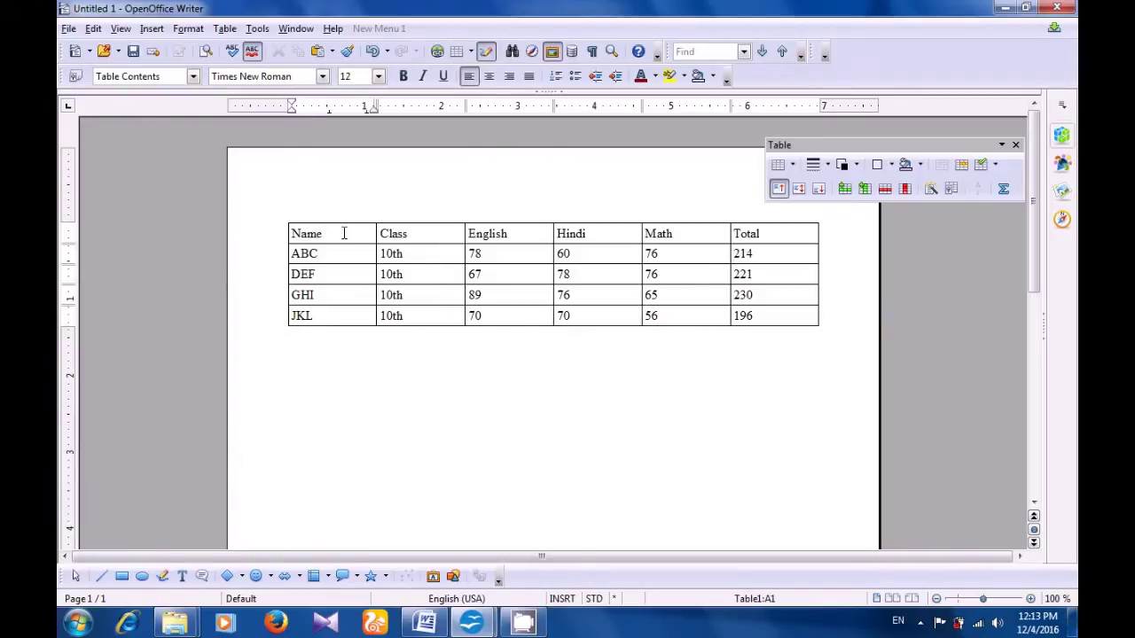
{"action": "left_click", "coordinate": [225, 29]}
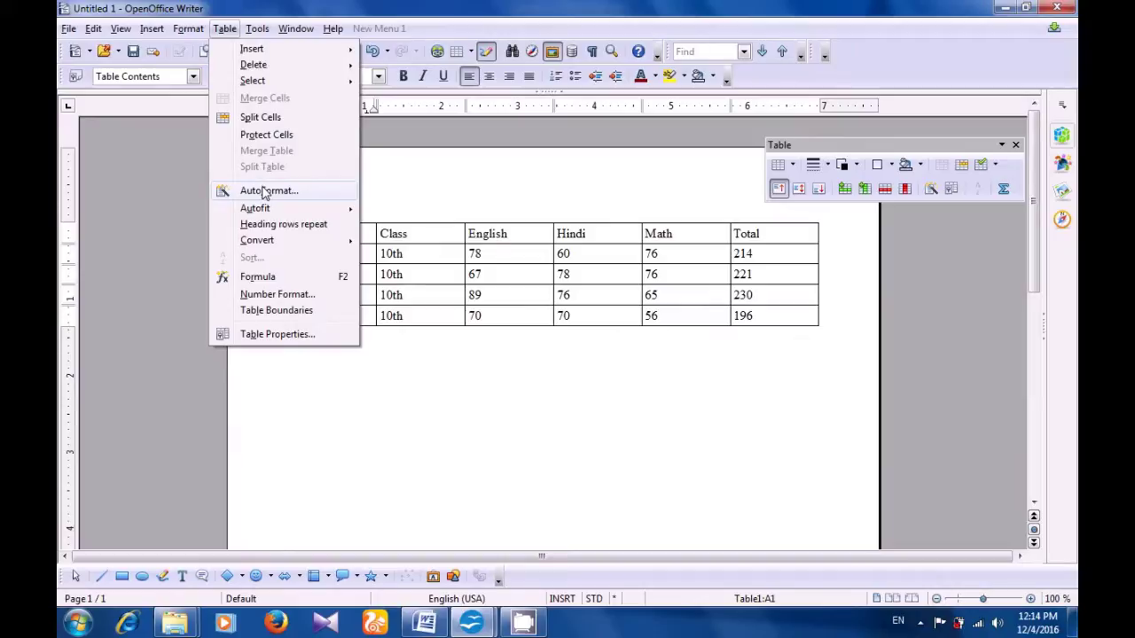
{"action": "left_click", "coordinate": [262, 192]}
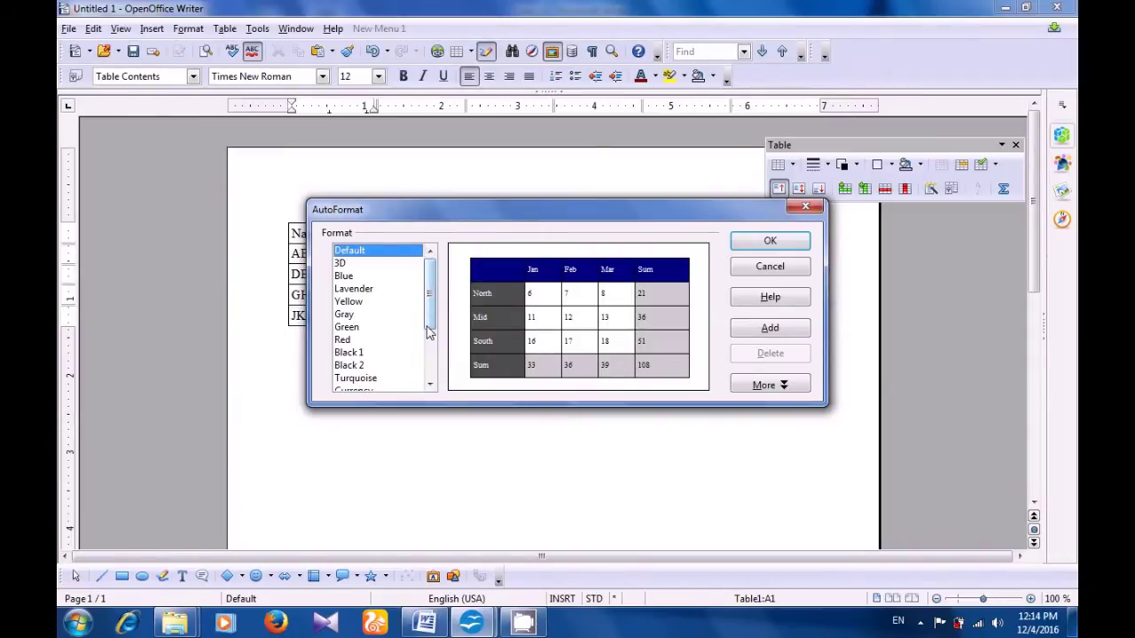
{"action": "mouse_move", "coordinate": [428, 331]}
{"action": "left_mouse_down"}
{"action": "mouse_move", "coordinate": [435, 381]}
{"action": "mouse_move", "coordinate": [432, 353]}
{"action": "left_mouse_up"}
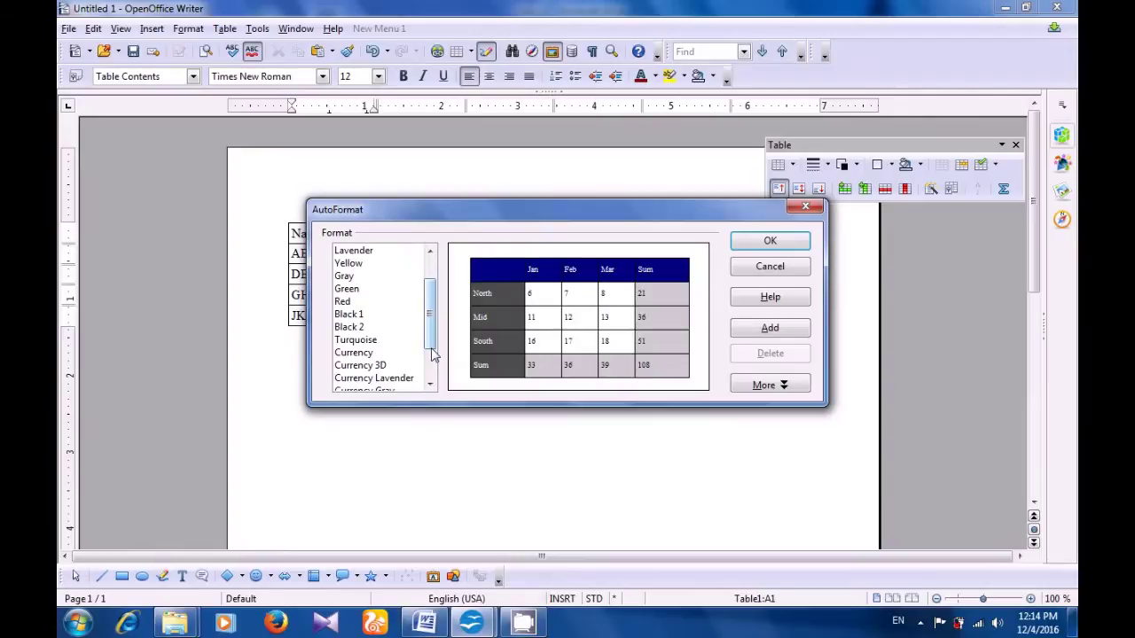
{"action": "left_click", "coordinate": [358, 316]}
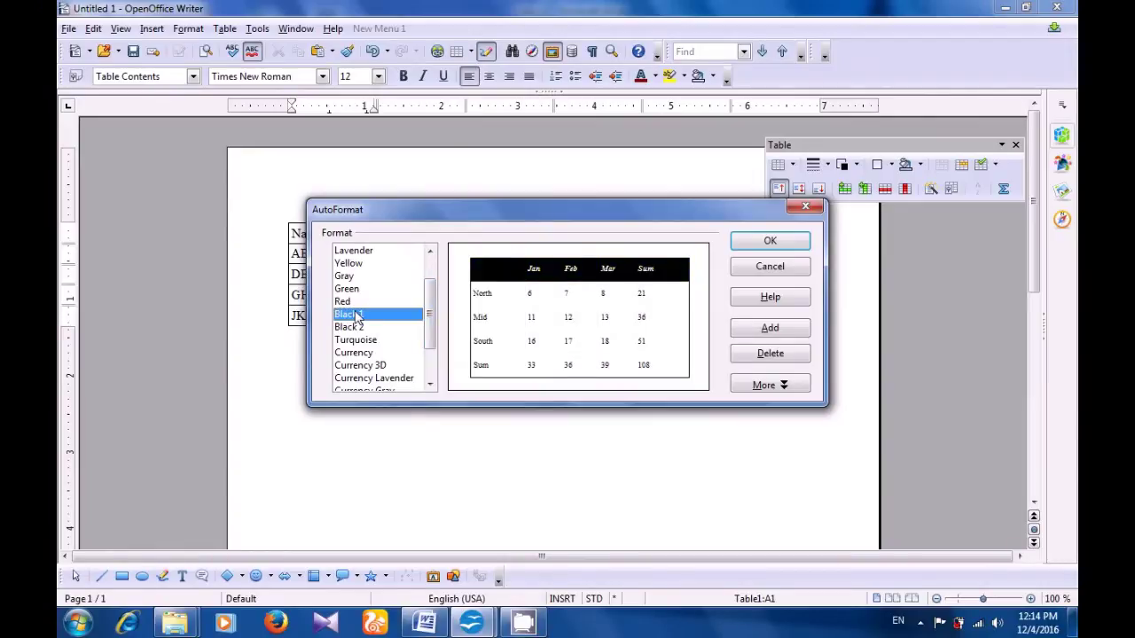
{"action": "left_click", "coordinate": [358, 328]}
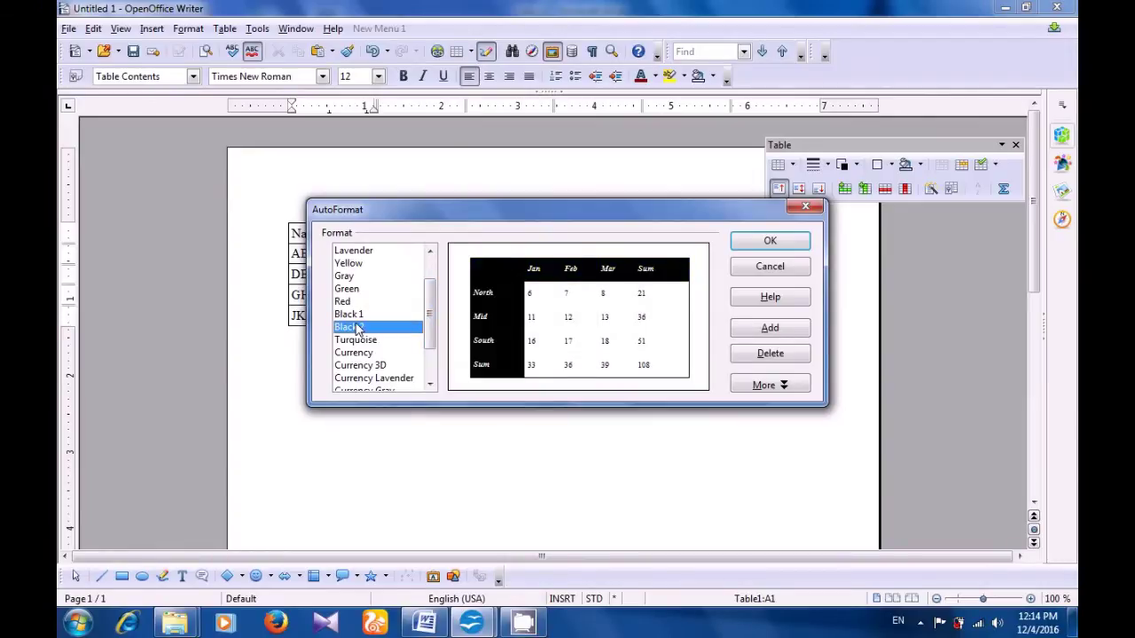
{"action": "left_click", "coordinate": [346, 278]}
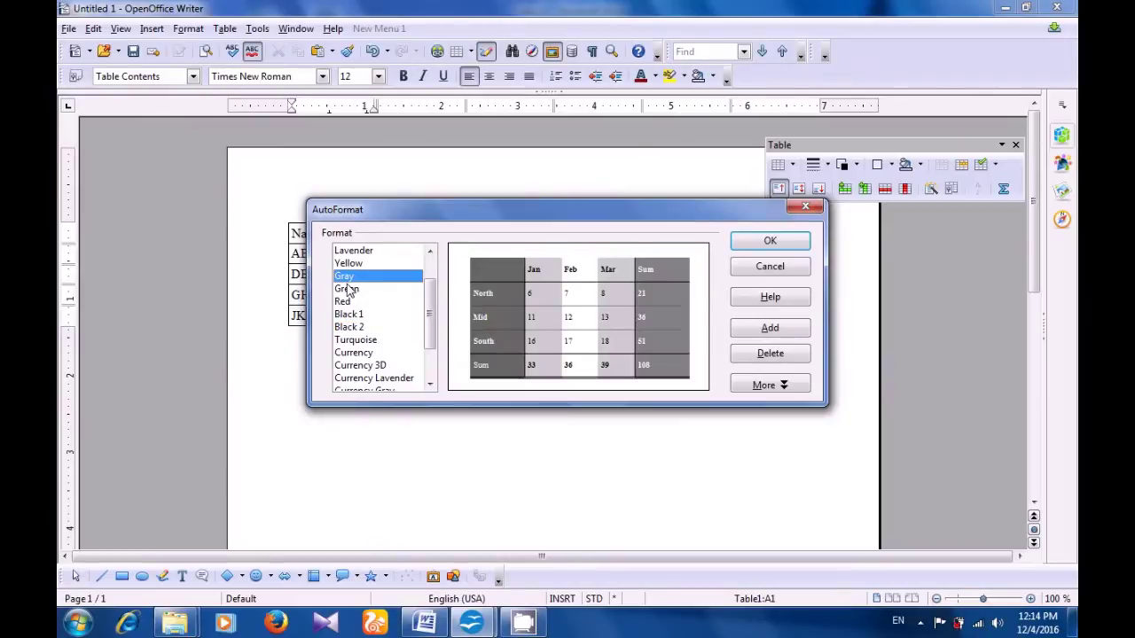
{"action": "left_click", "coordinate": [348, 290]}
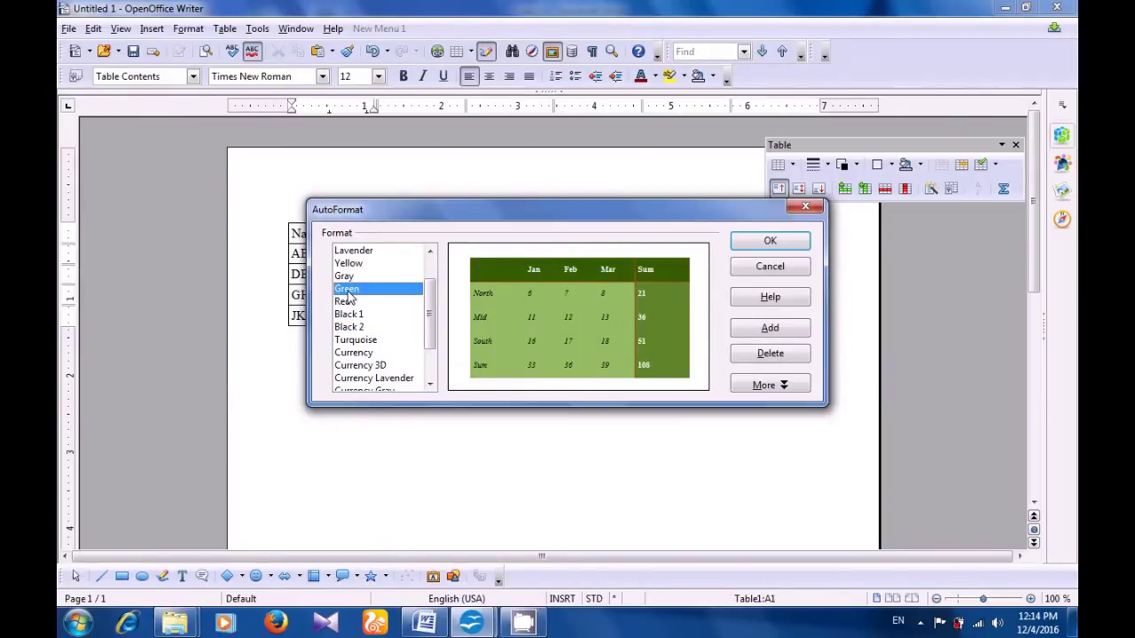
{"action": "left_click", "coordinate": [345, 278]}
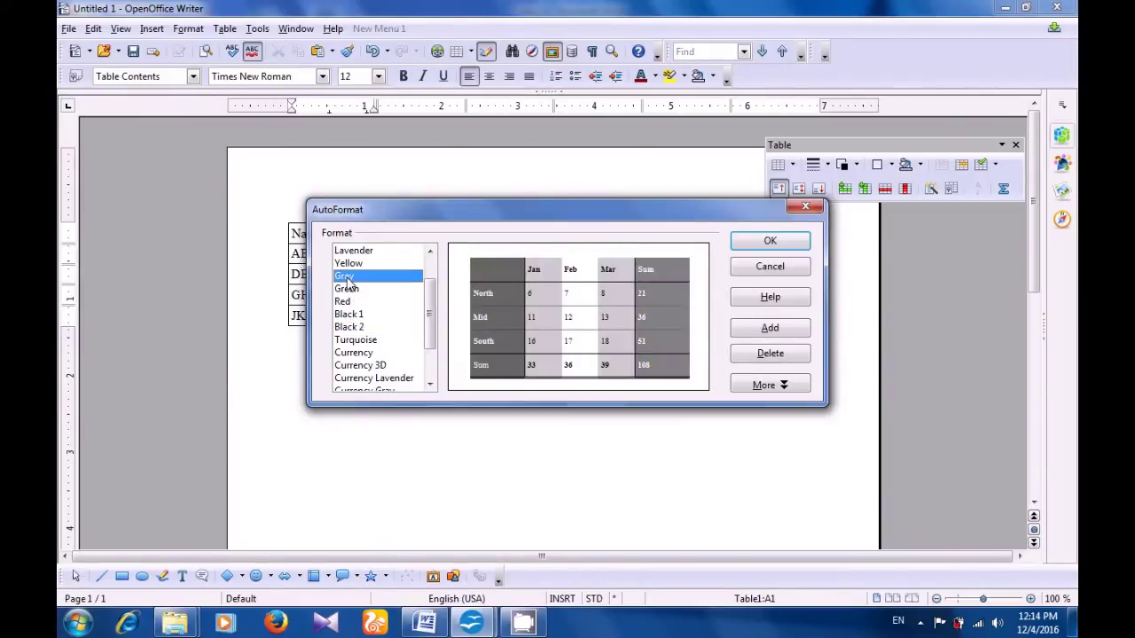
{"action": "left_click", "coordinate": [347, 266]}
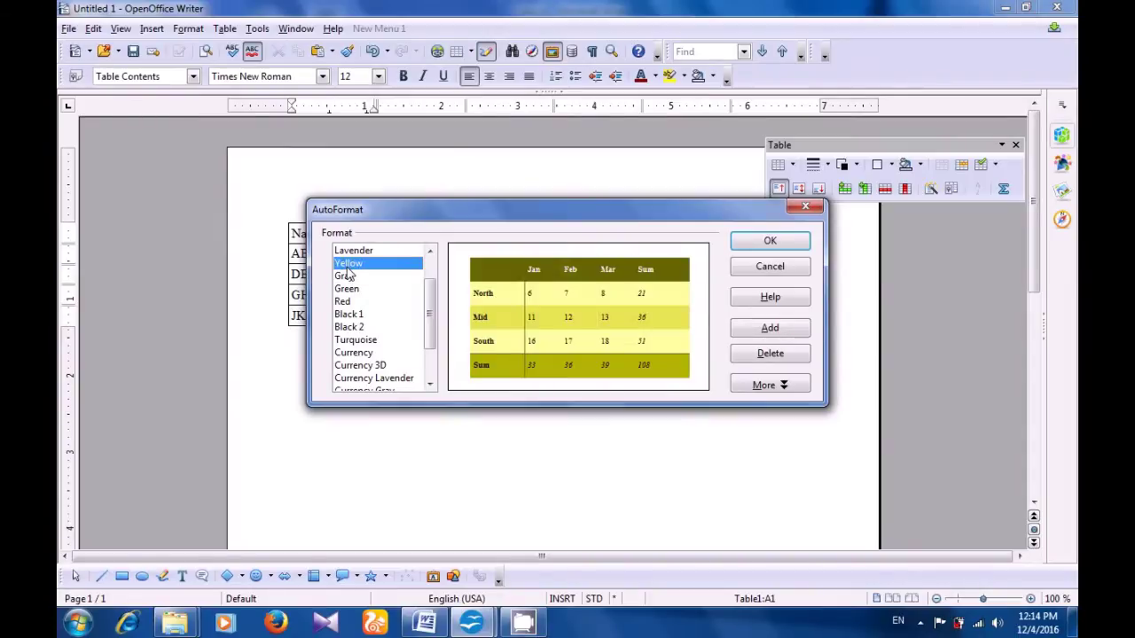
{"action": "left_click", "coordinate": [351, 254]}
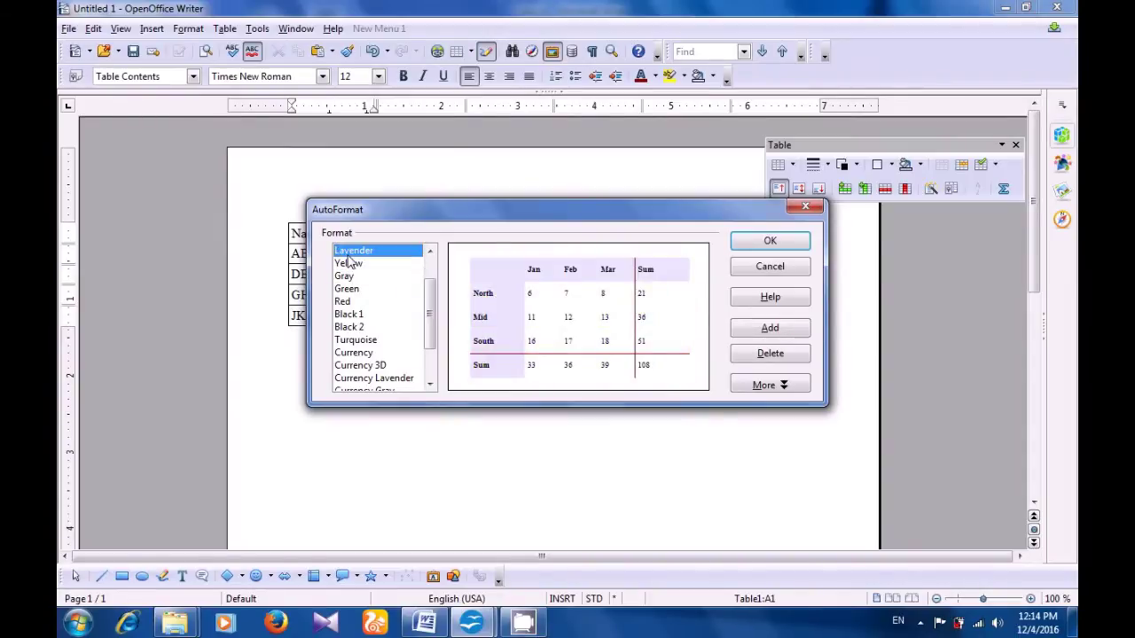
{"action": "left_click", "coordinate": [349, 265]}
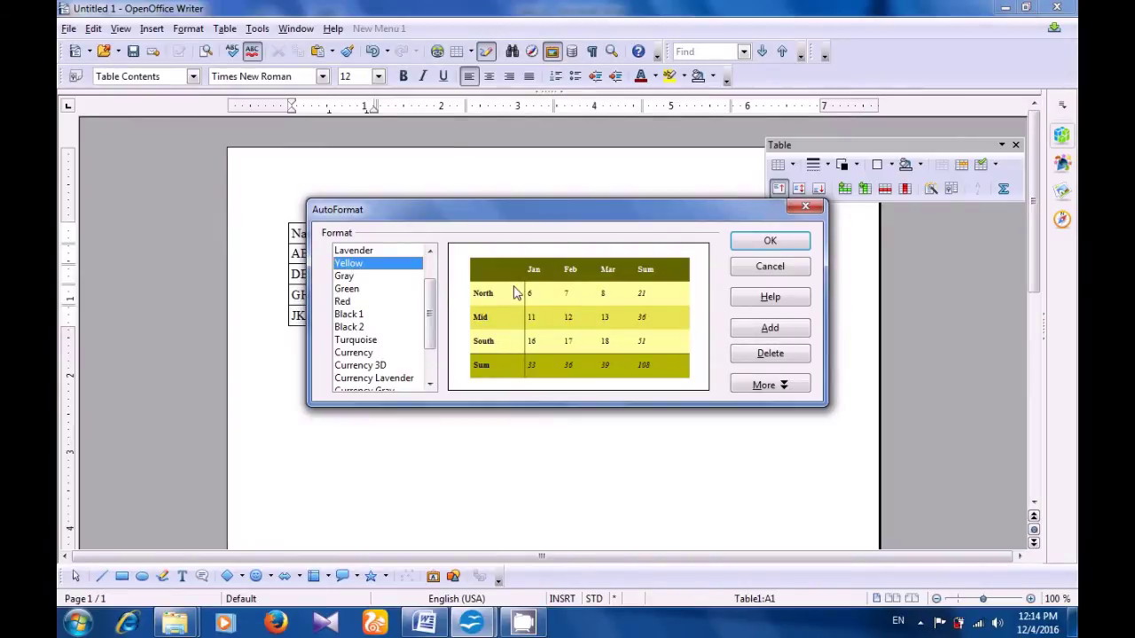
- Apply the Turquoise AutoFormat to the marks table
{"action": "left_click", "coordinate": [372, 342]}
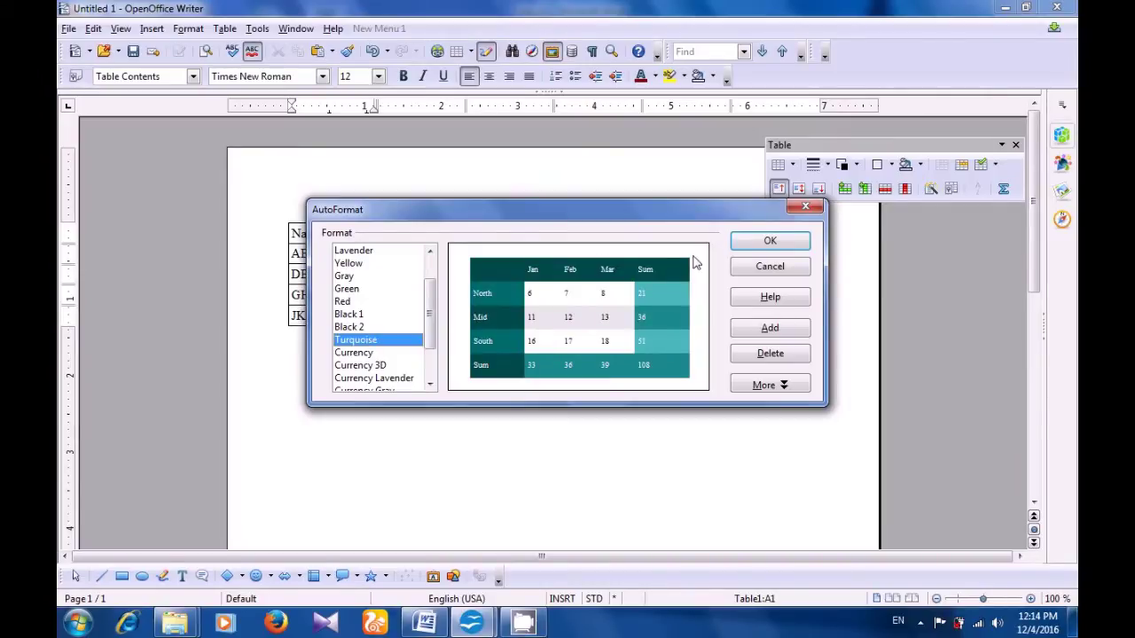
{"action": "left_click", "coordinate": [754, 241]}
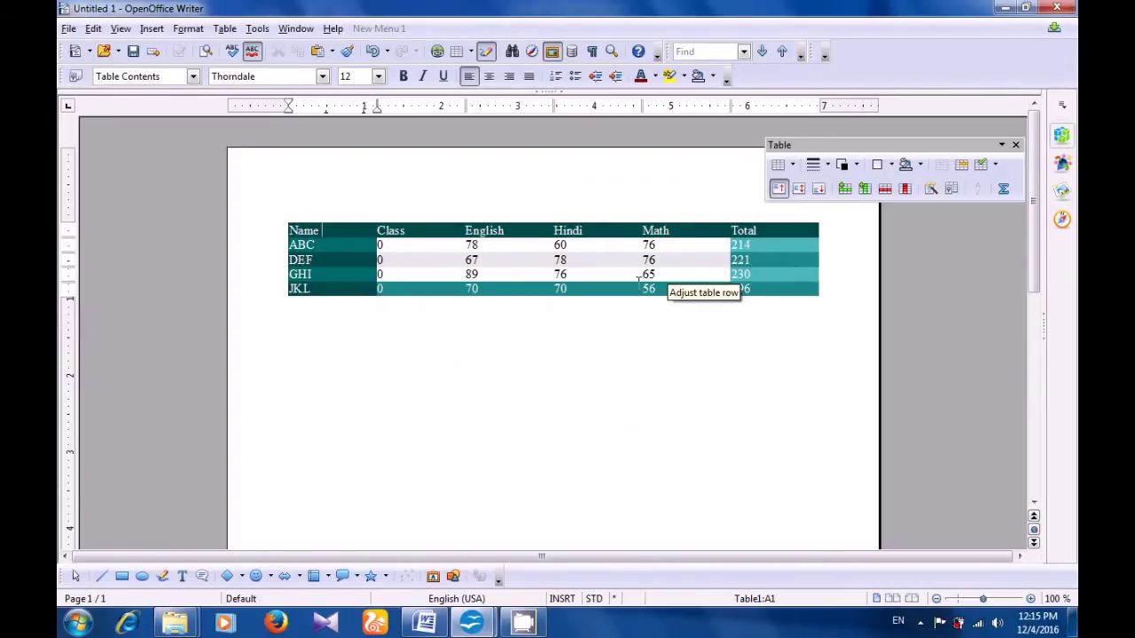
{"action": "left_click", "coordinate": [531, 378]}
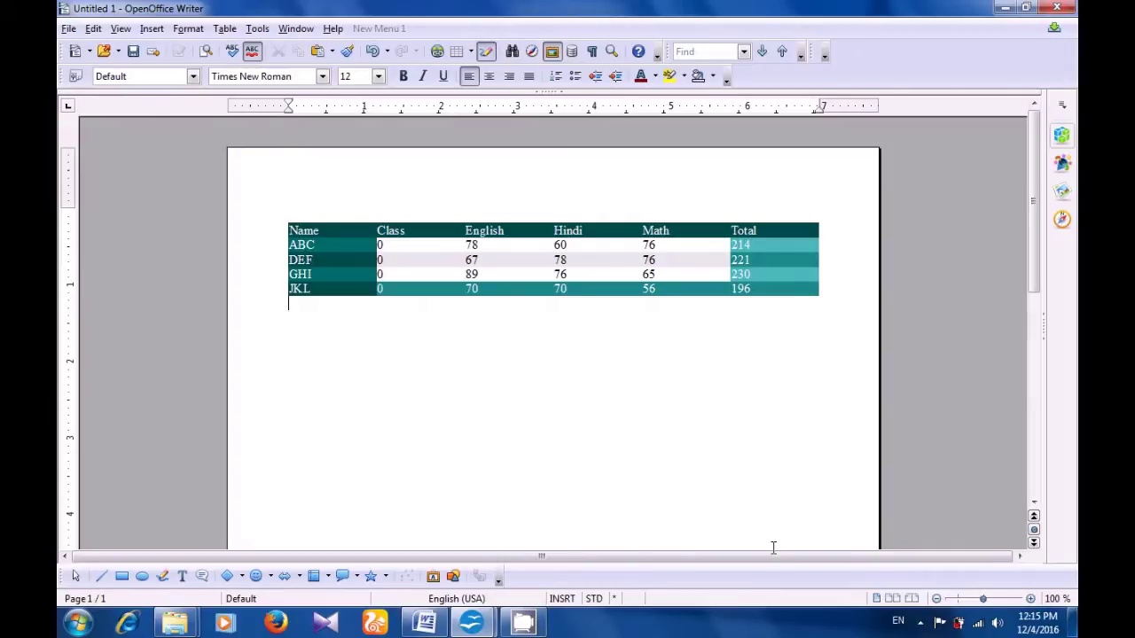
{"action": "left_click", "coordinate": [919, 623]}
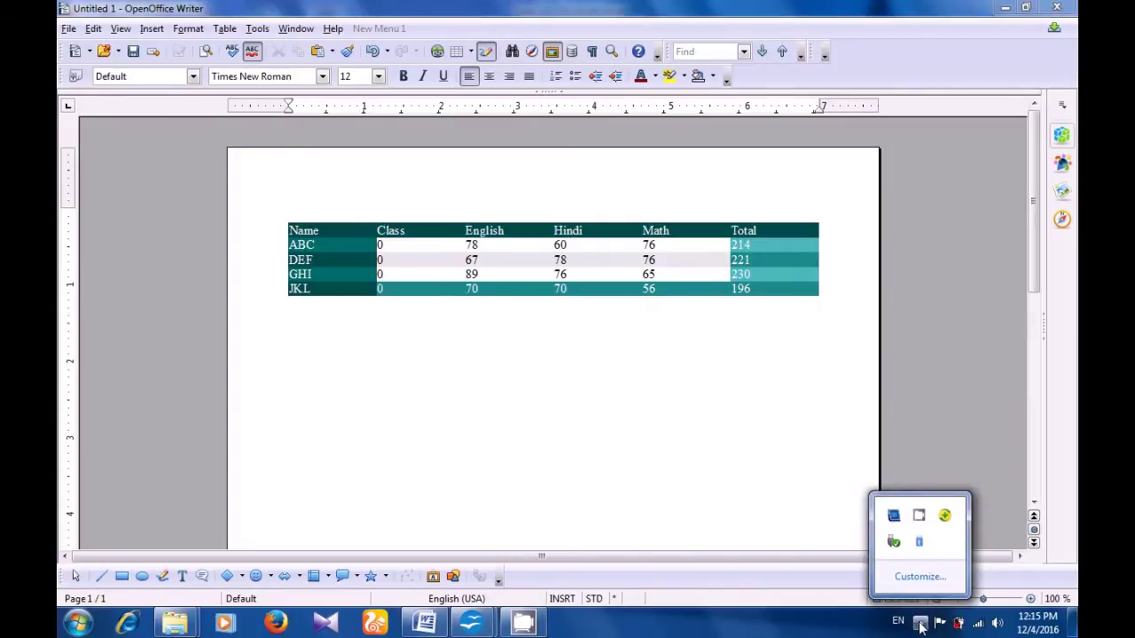